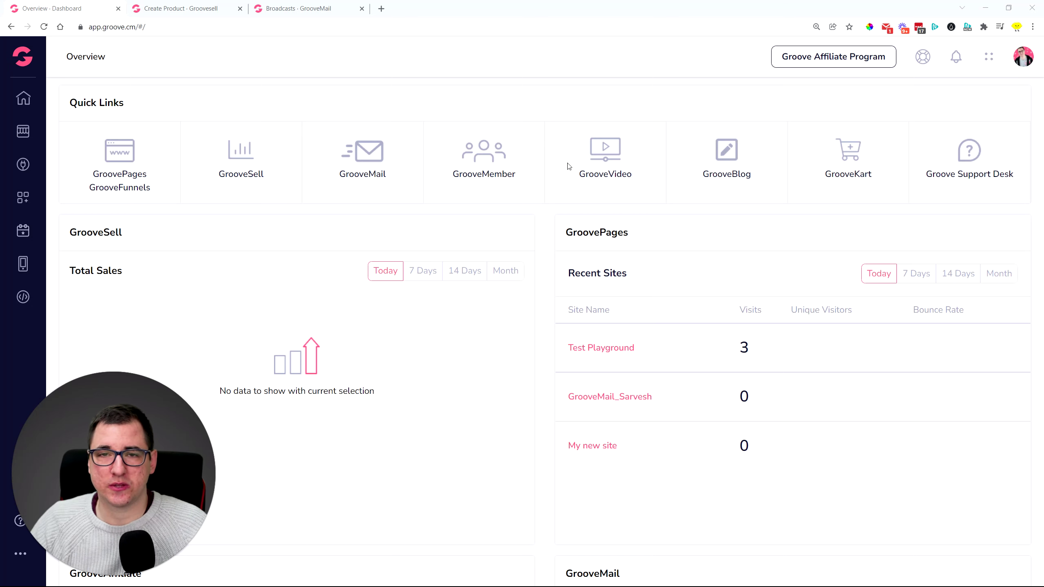
Launch the GrooveMember app from the GrooveFunnels Overview quick links
click(503, 167)
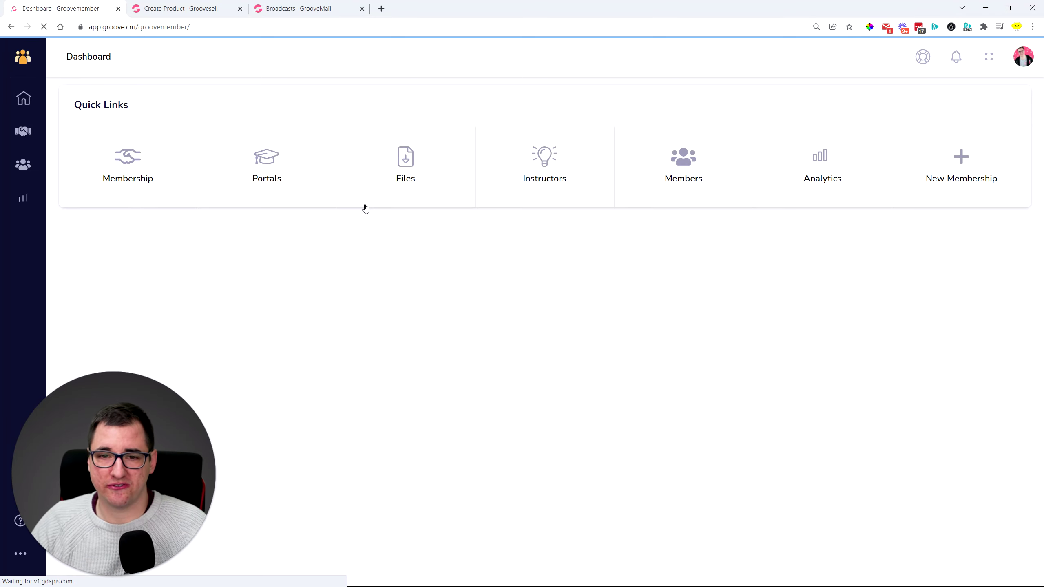
From the Files list, copy the URL of the AAC Presentation - Session #1 file
click(406, 160)
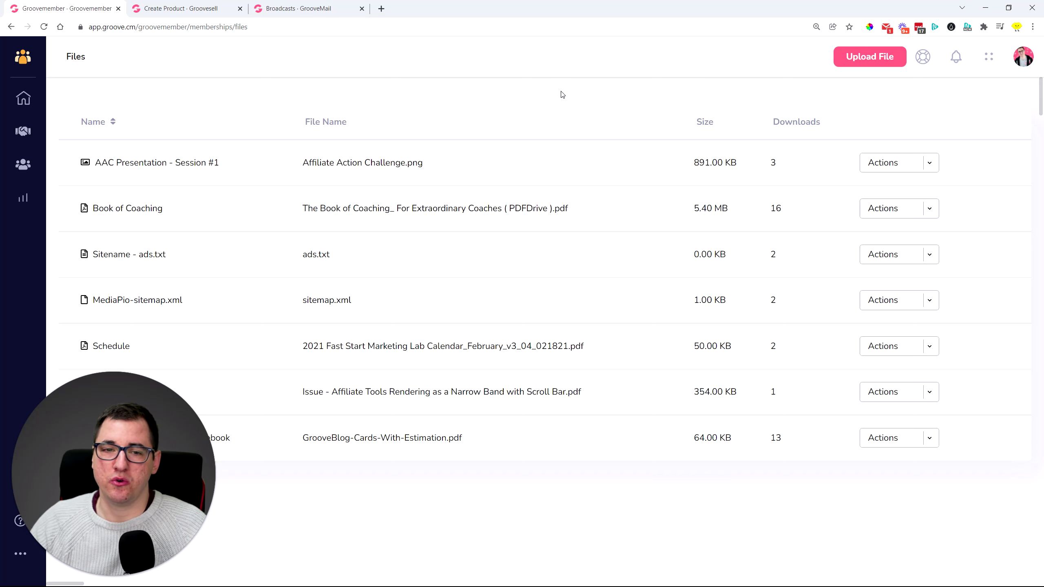
click(930, 168)
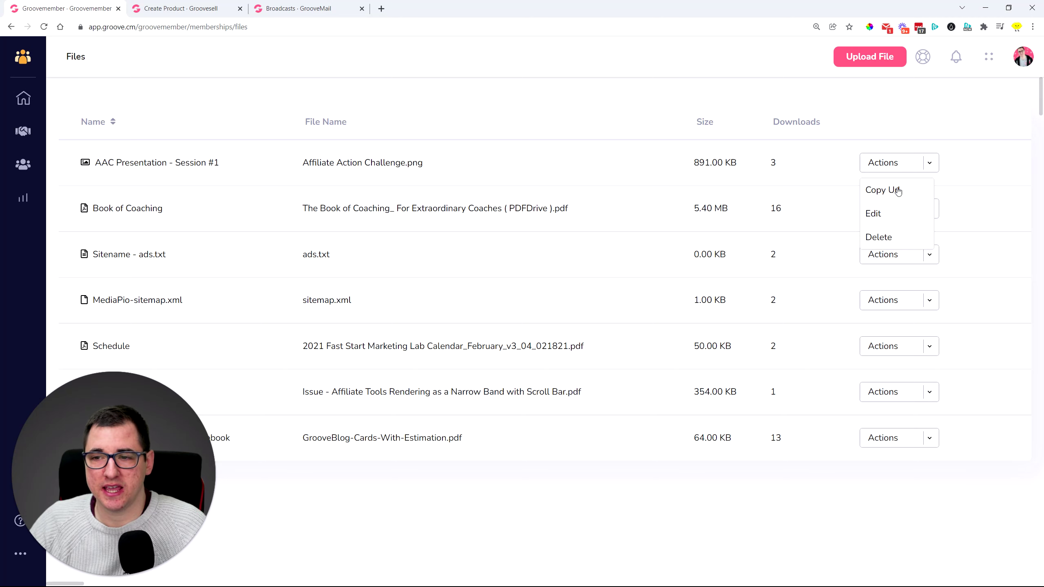
click(883, 191)
Load the copied secure link in a new Chrome tab to show the download page
click(380, 9)
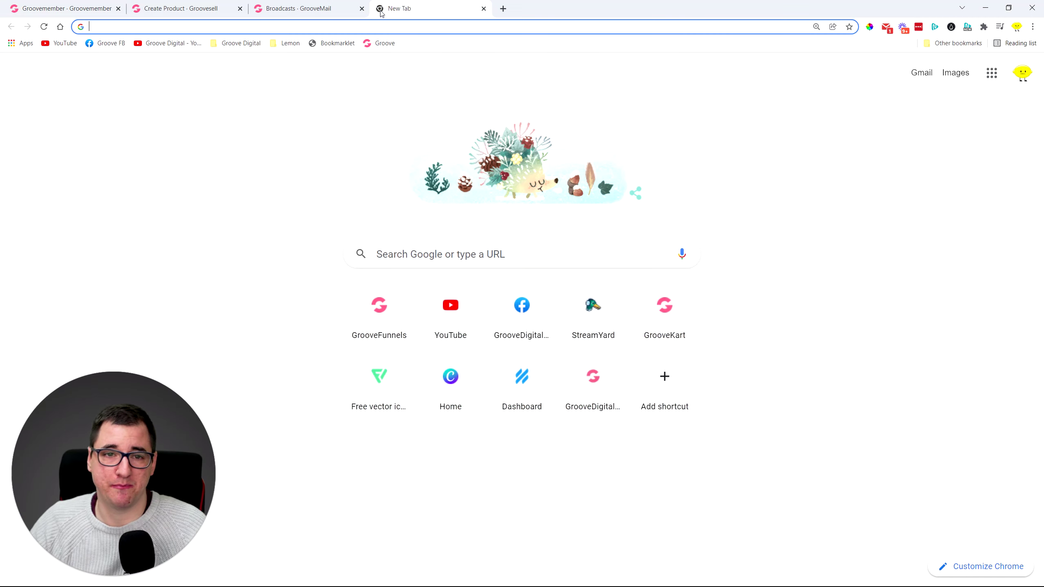
key(ctrl+v)
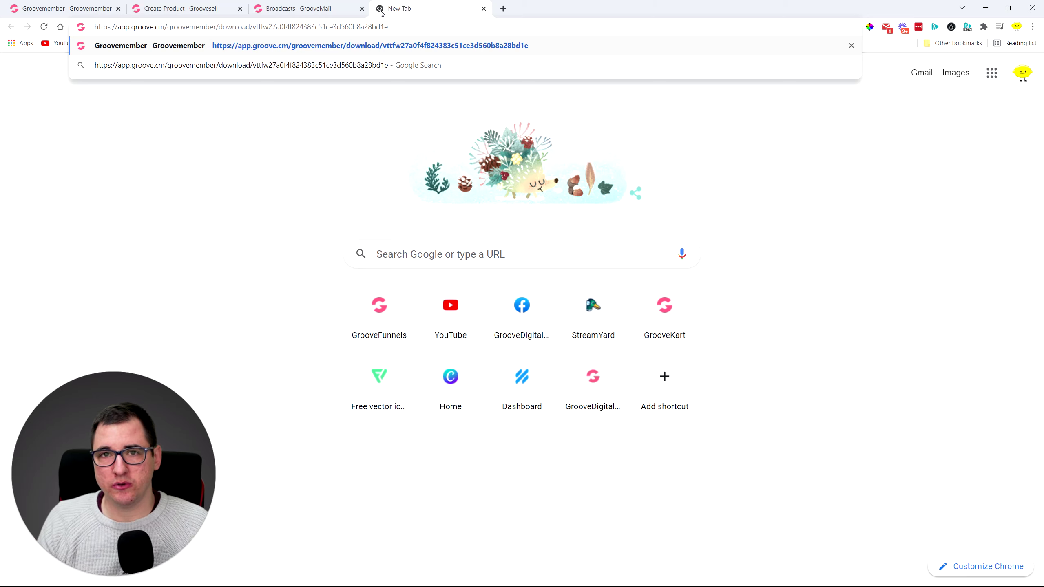
key(Return)
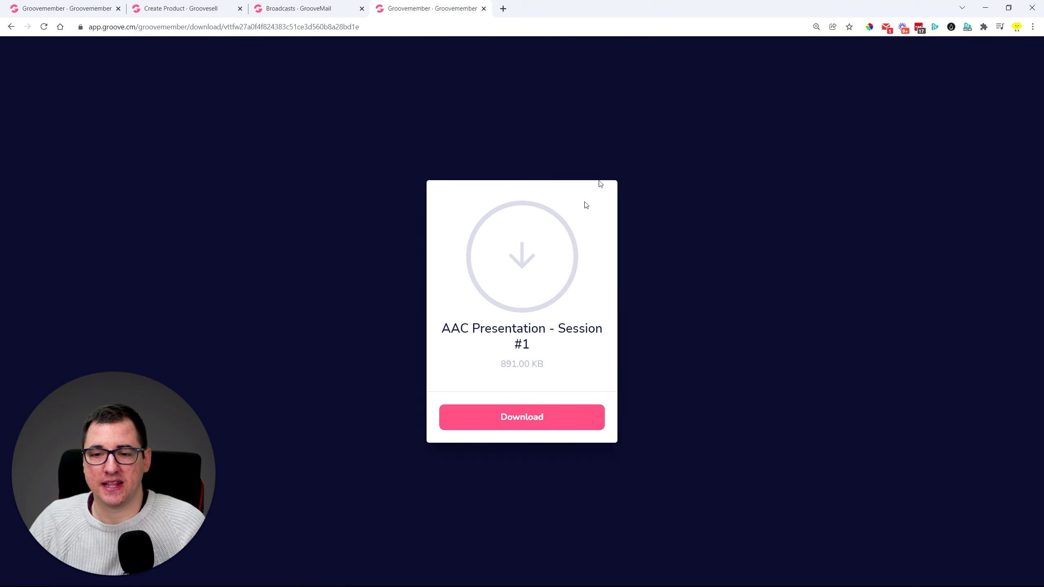
Test the Download button on the AAC Presentation page and cancel the Save As prompt
drag(437, 332, 560, 327)
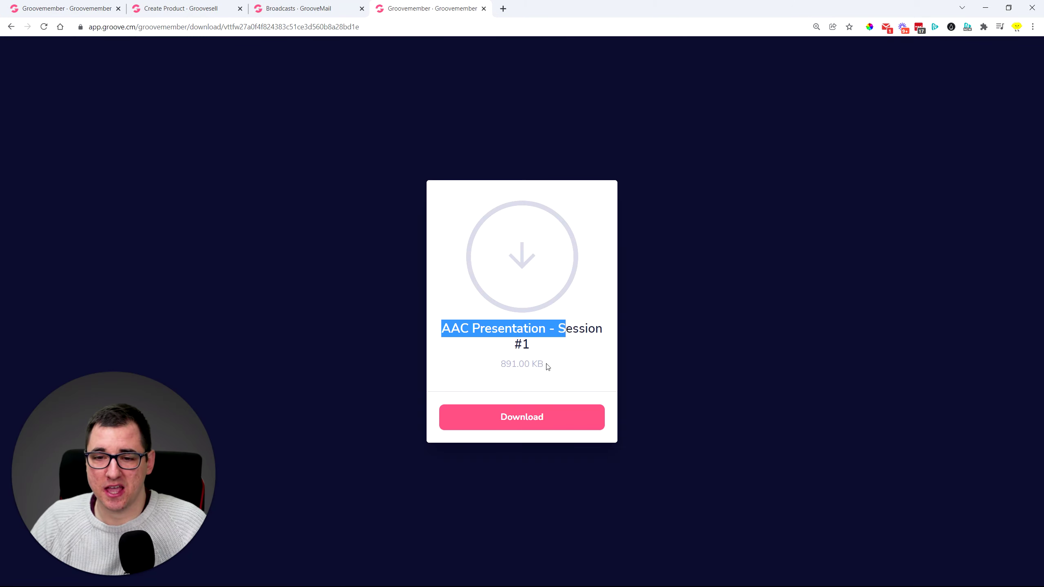
triple_click(484, 373)
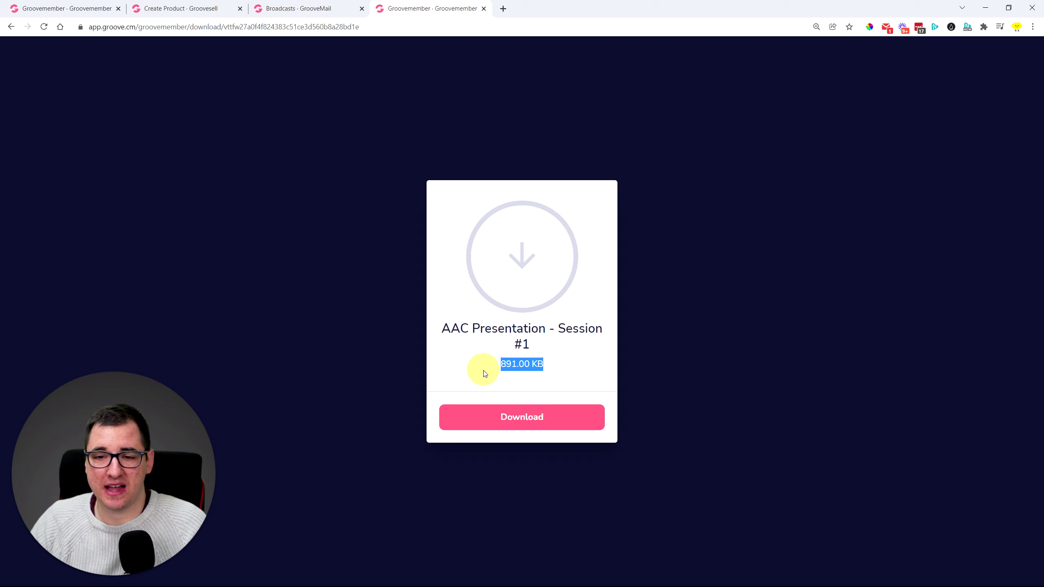
click(490, 422)
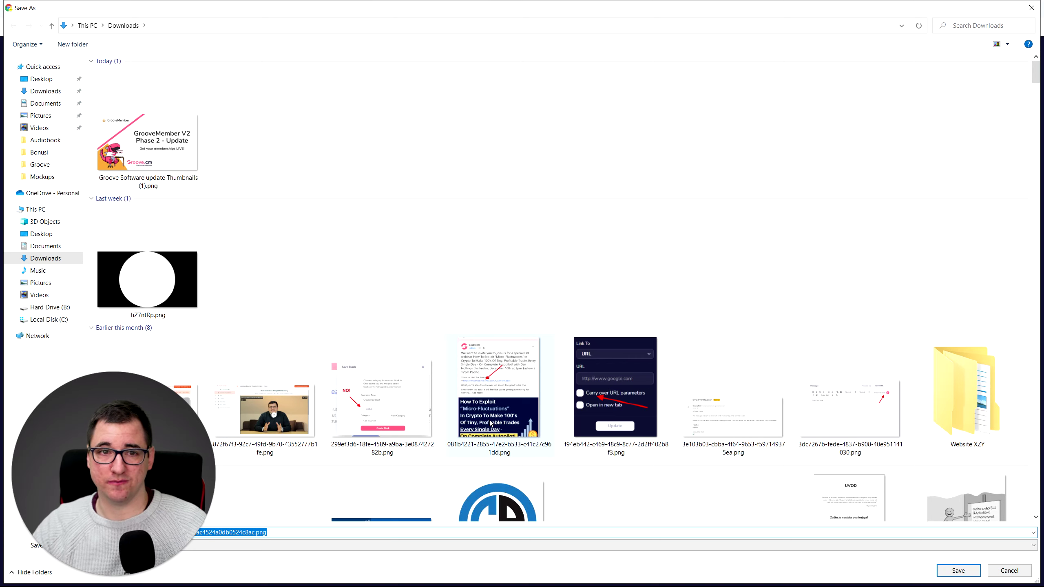
click(1033, 6)
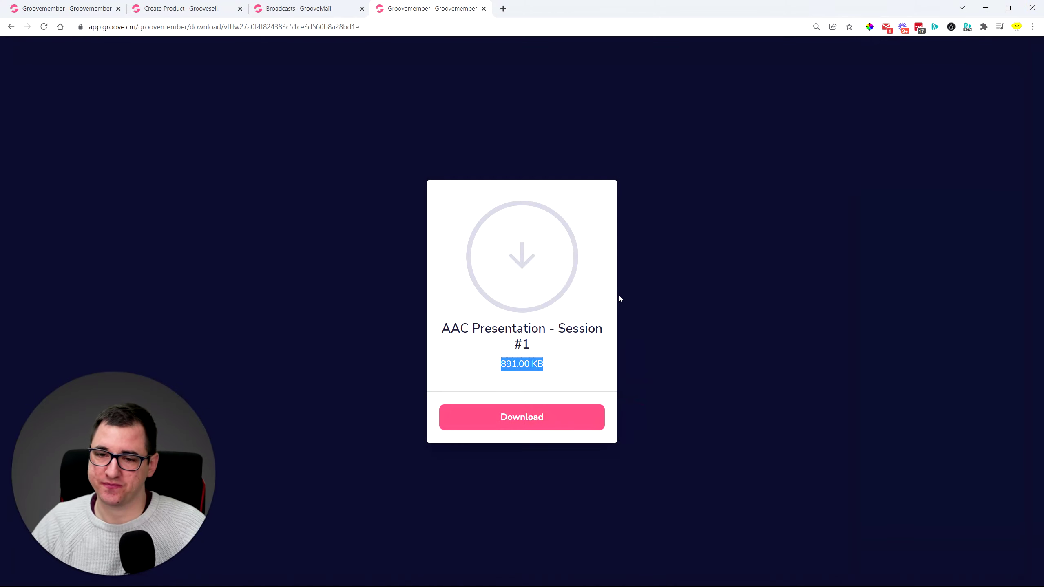
click(618, 296)
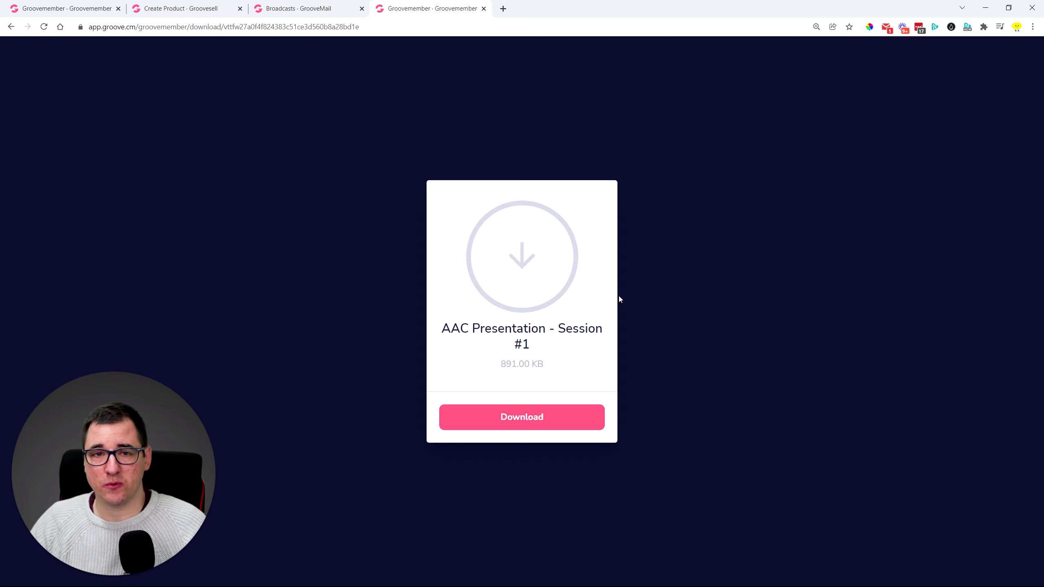
Move through the GrooveSell product editor to the GrooveMail Edit Broadcast page
click(204, 4)
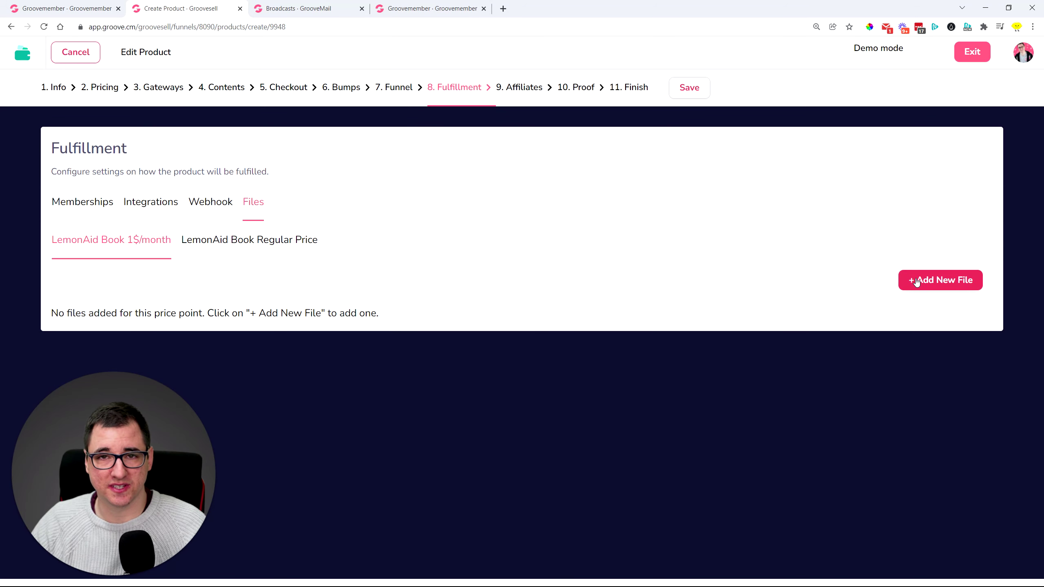
click(318, 12)
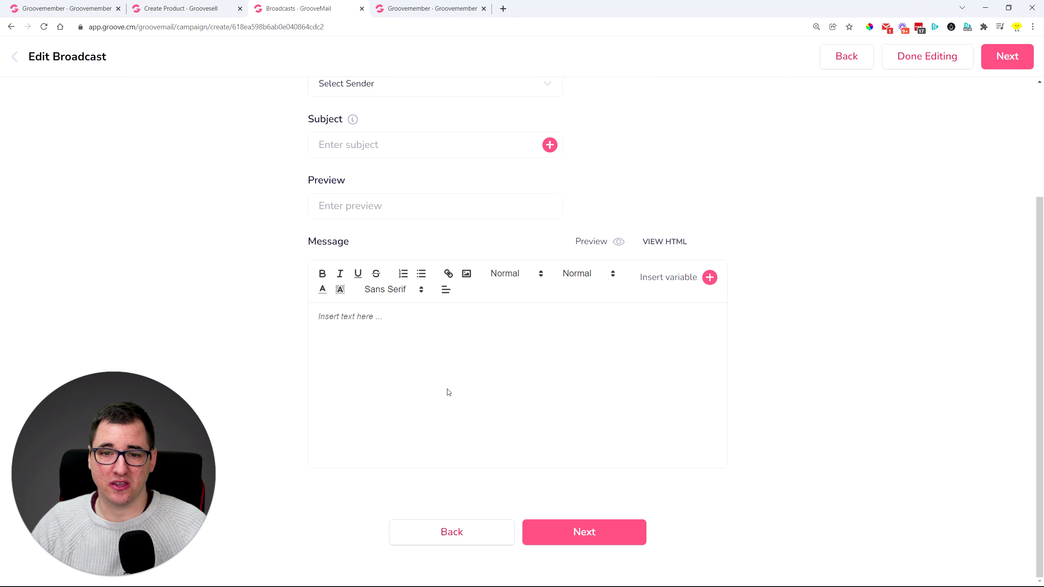
Write placeholder text in the message body and save it as a link to the copied download URL
click(442, 351)
click(374, 317)
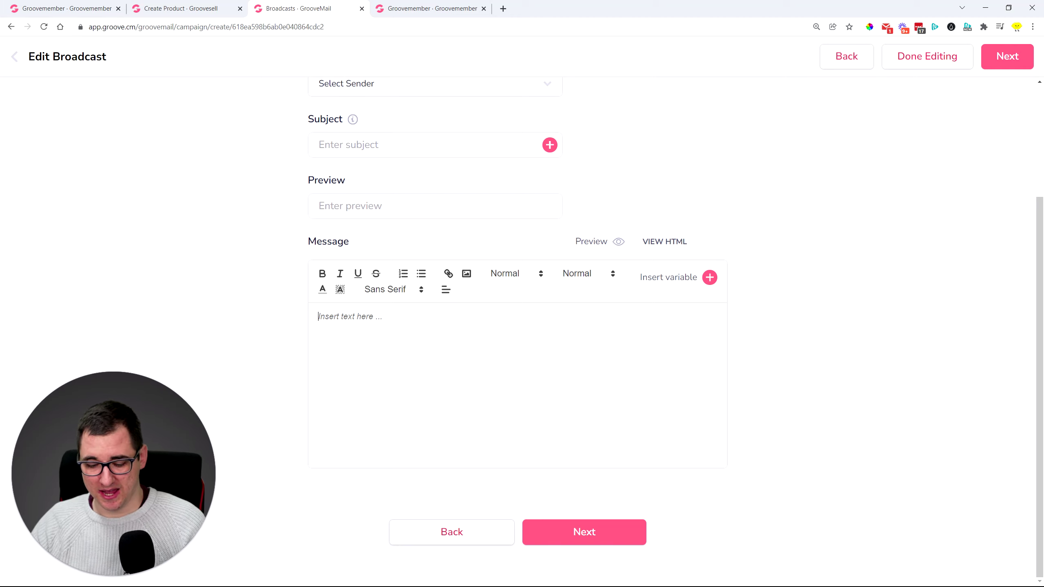
text(dafhgjdfhdf)
drag(361, 317, 287, 315)
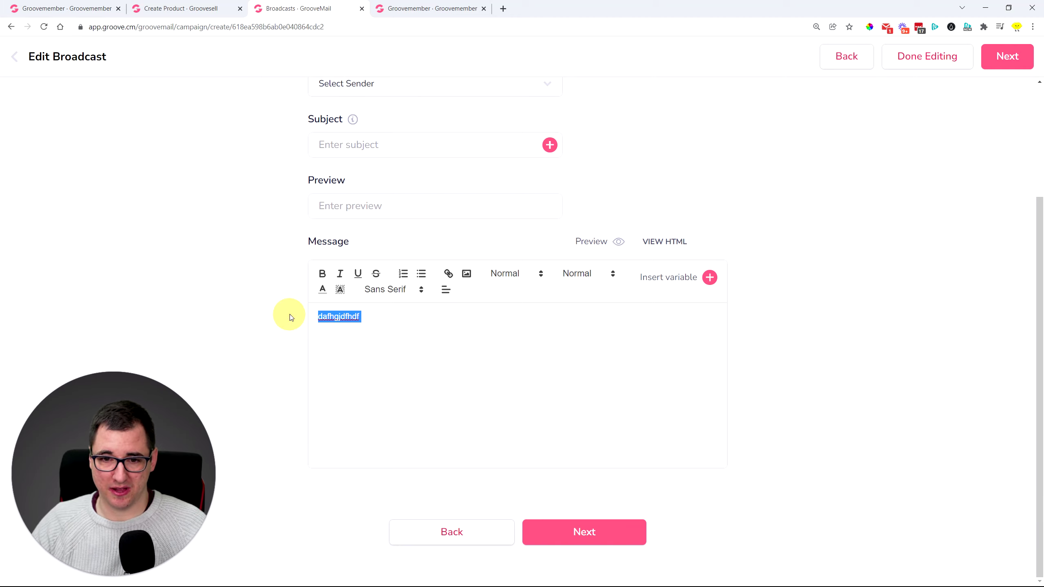
click(448, 273)
key(ctrl+v)
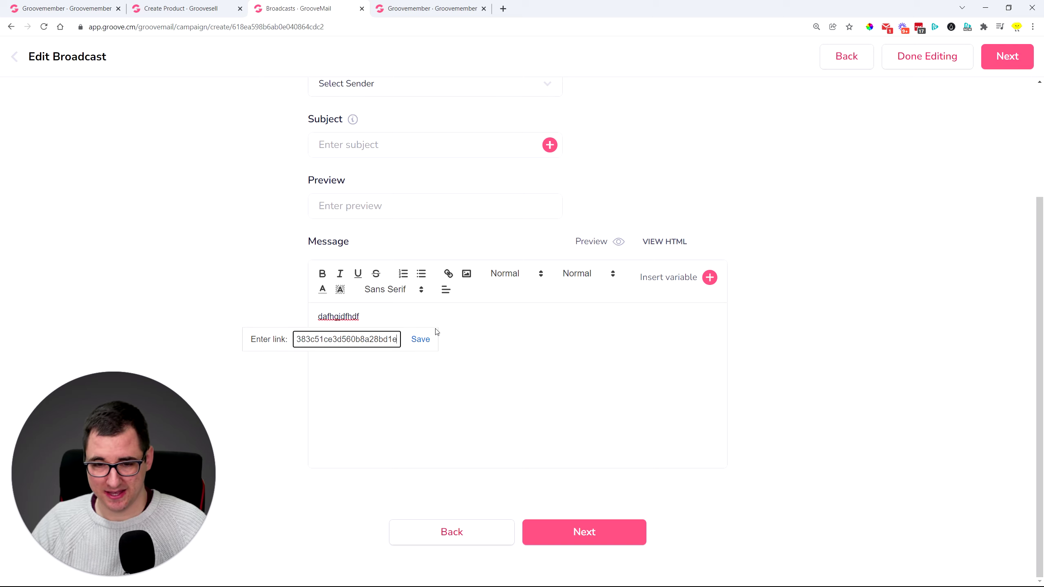
click(421, 339)
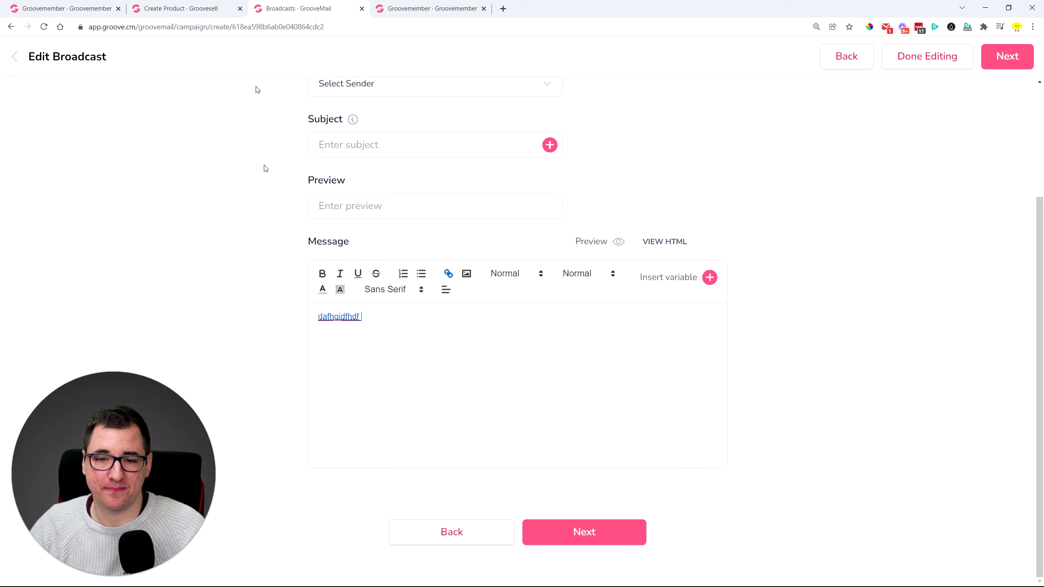
Close the download page tab and switch back to the GrooveMember Files list
click(432, 8)
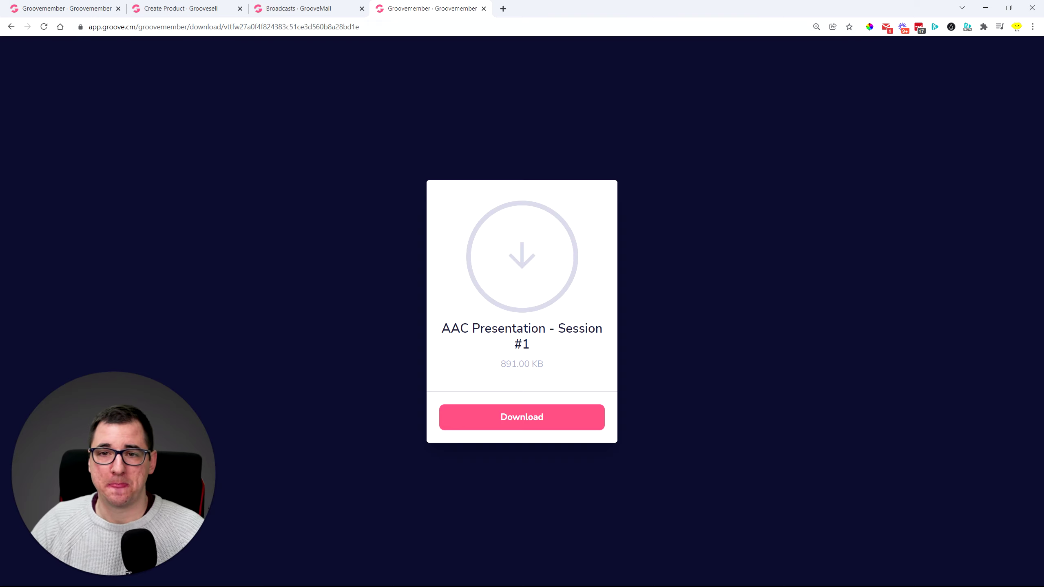
click(483, 8)
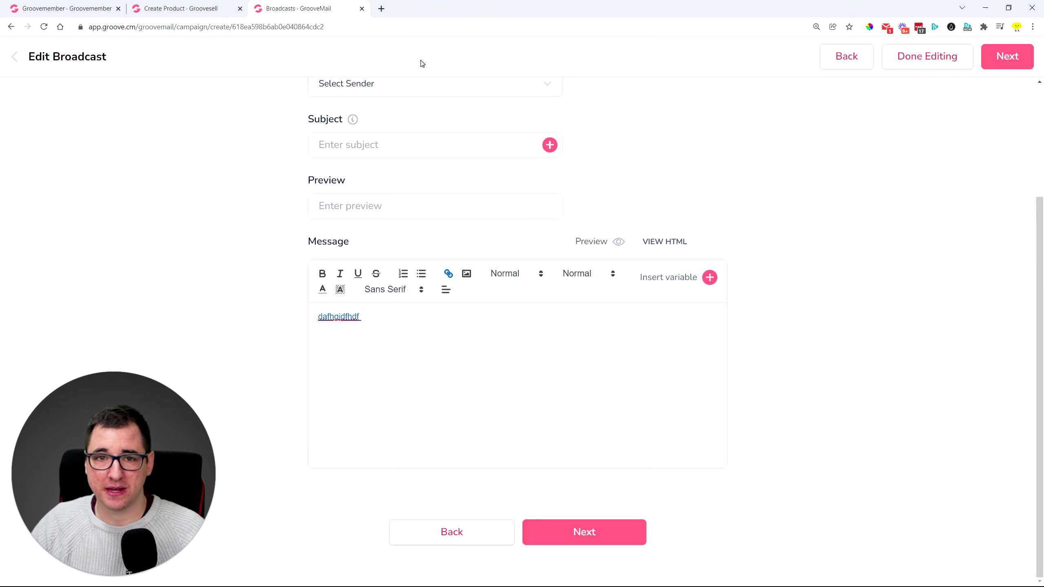
click(64, 11)
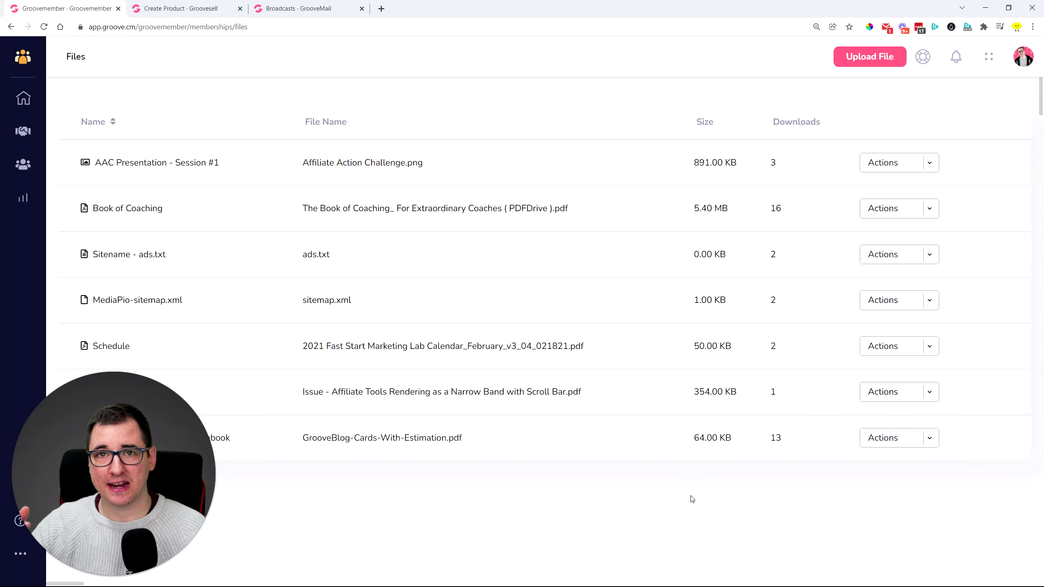
Show the Actions menu (Copy Url, Edit, Delete) for AAC Presentation - Session #1
click(933, 165)
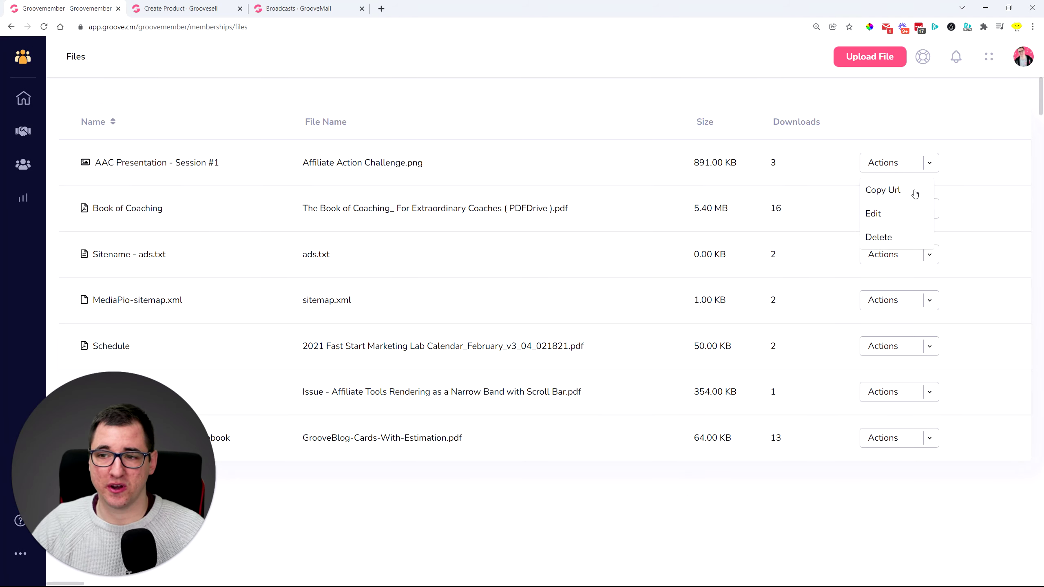